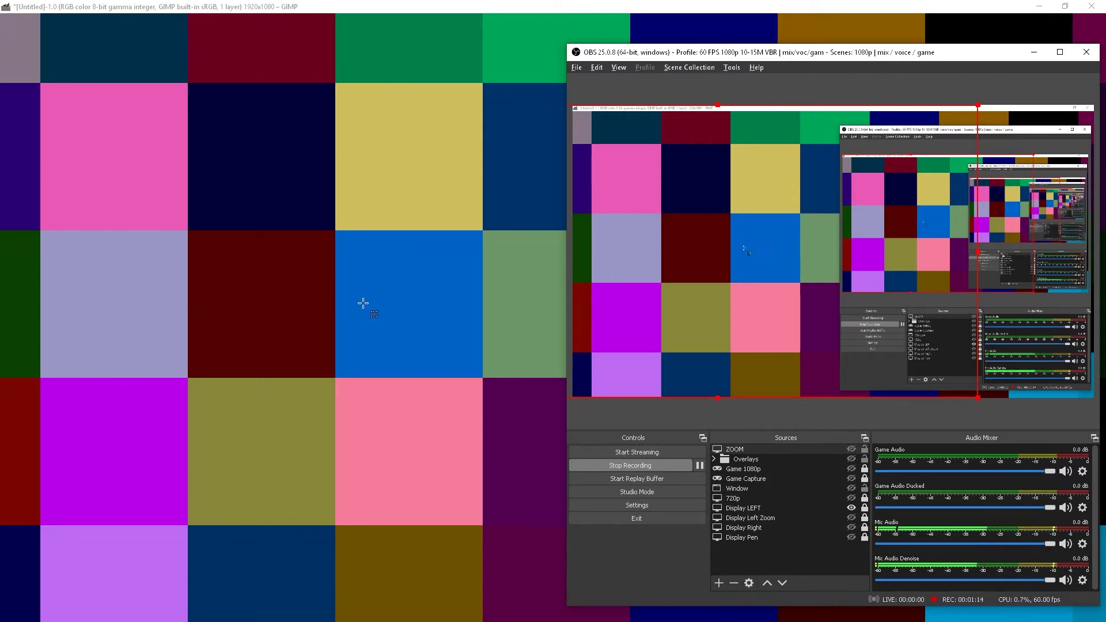
- Repeat the last GIMP filter to refill the canvas with a fine mosaic of small colour squares
{"action": "key", "text": "ctrl+f"}
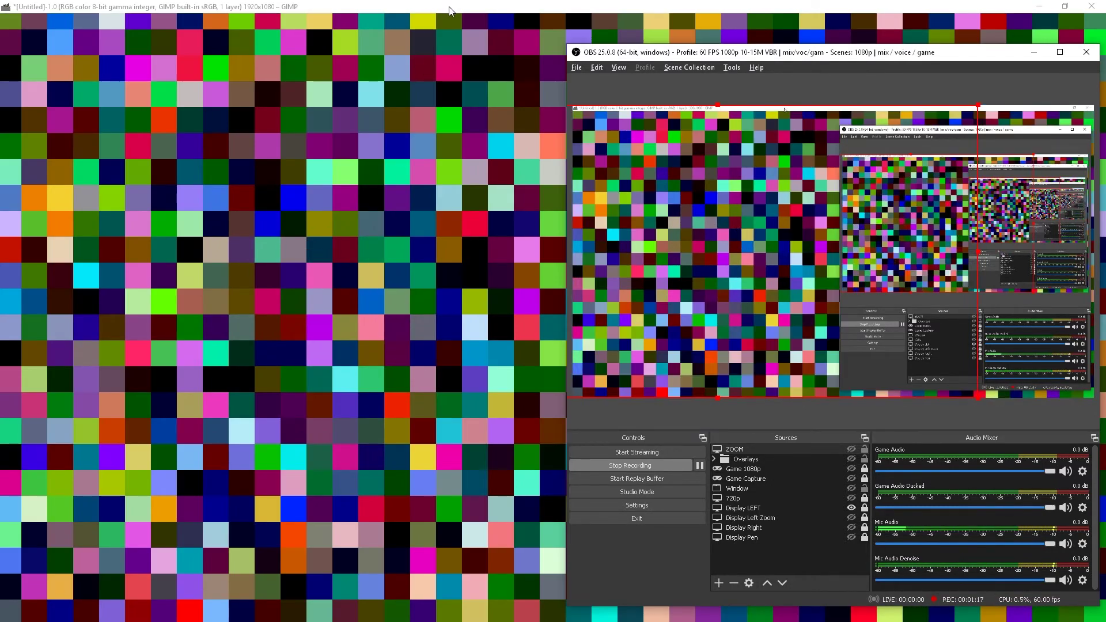